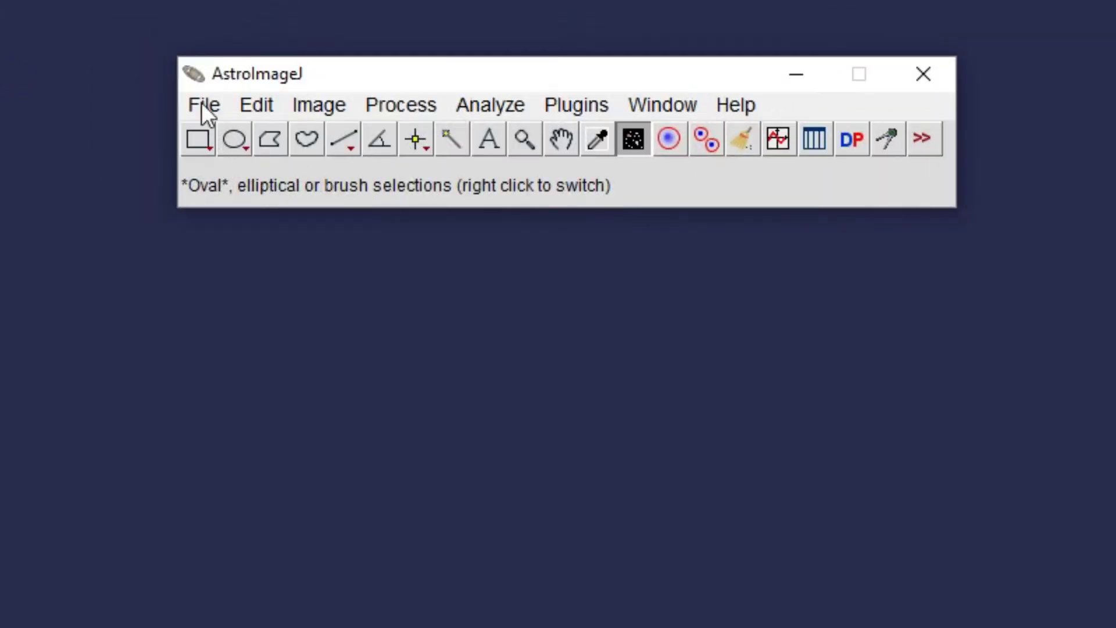
# - Browse the Edit and Window menus, then dismiss them without choosing a command
pyautogui.click(268, 106)
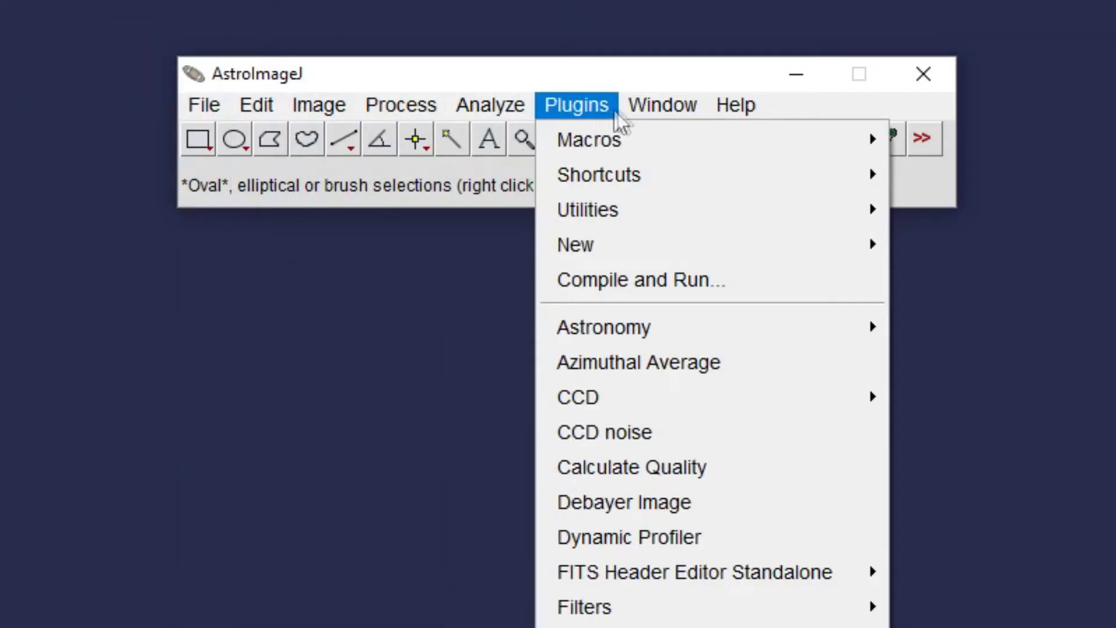
pyautogui.moveTo(662, 107)
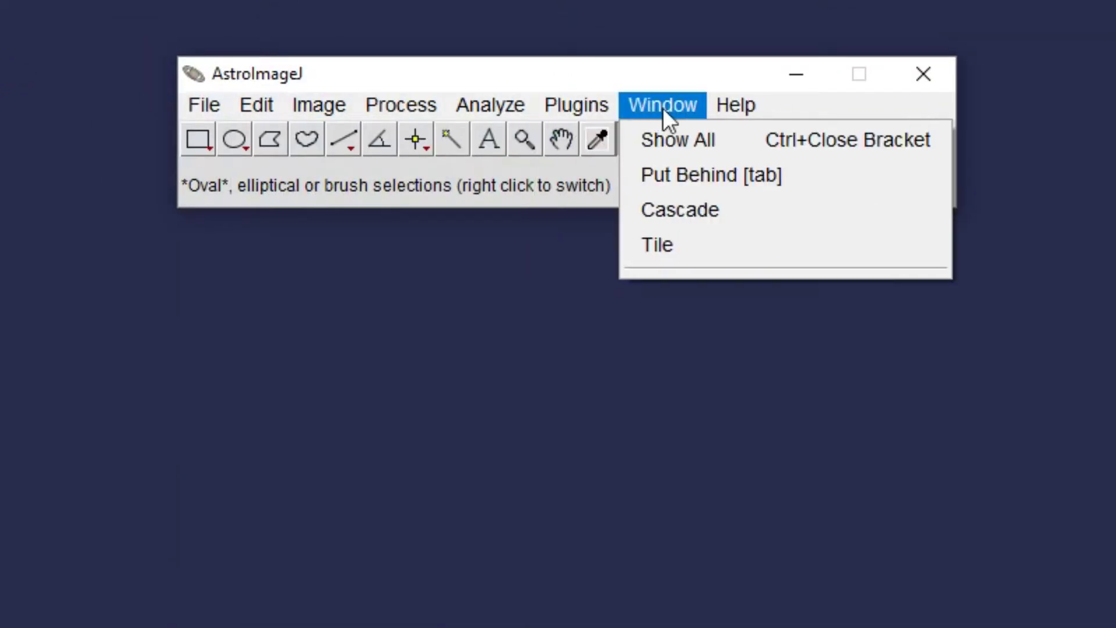
pyautogui.click(492, 181)
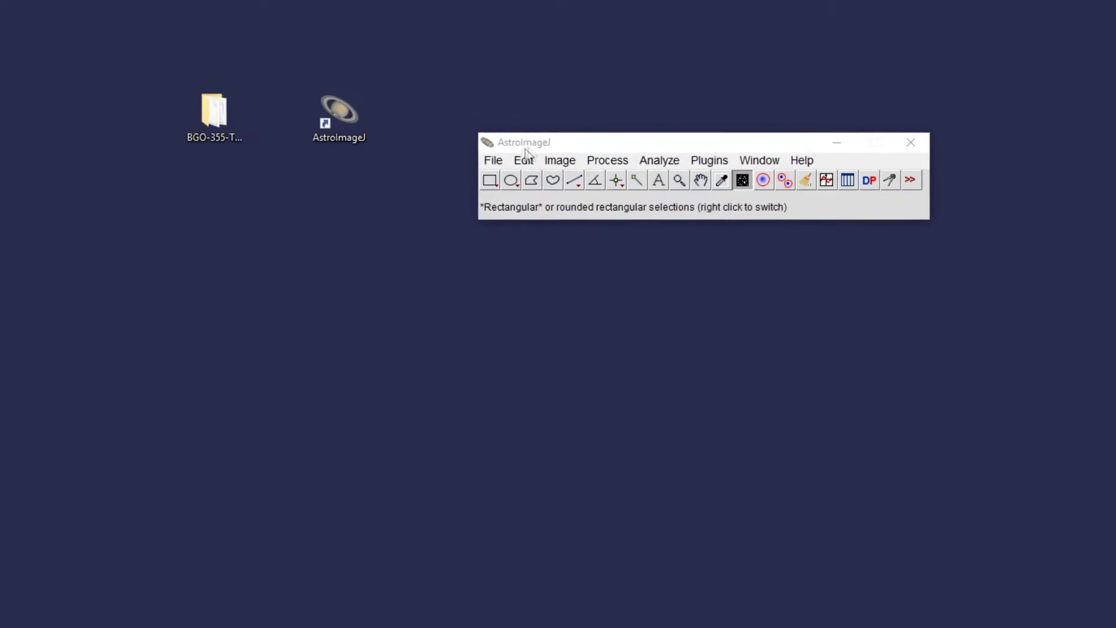
# - Import the BGO-355-TRES-5B-ID04685 FITS images as a 150-frame virtual stack
pyautogui.click(493, 160)
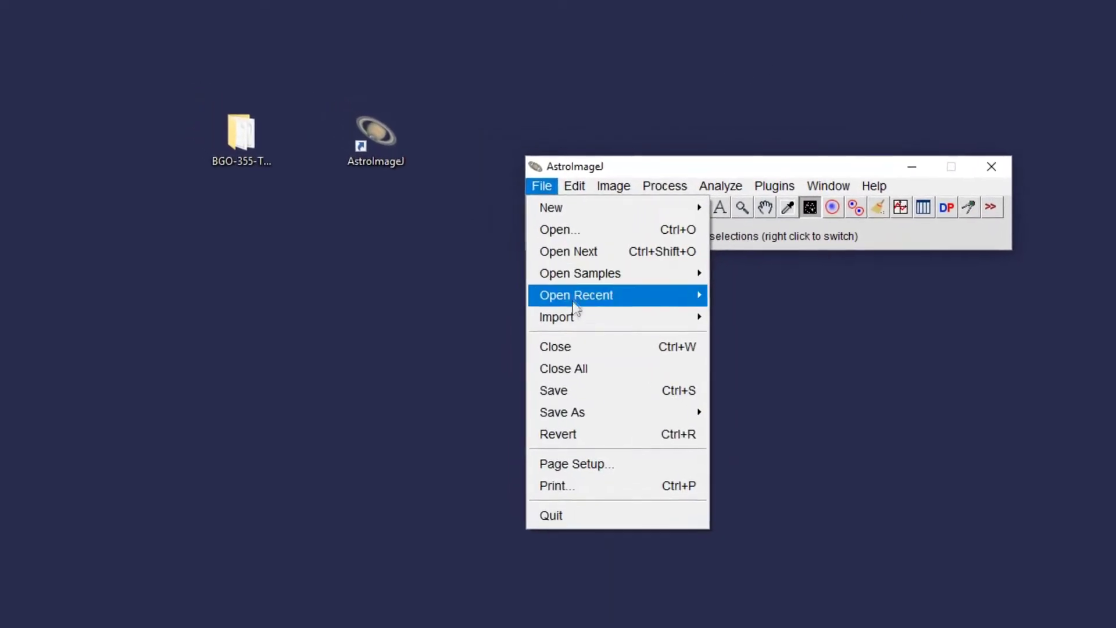
pyautogui.moveTo(576, 317)
pyautogui.click(766, 323)
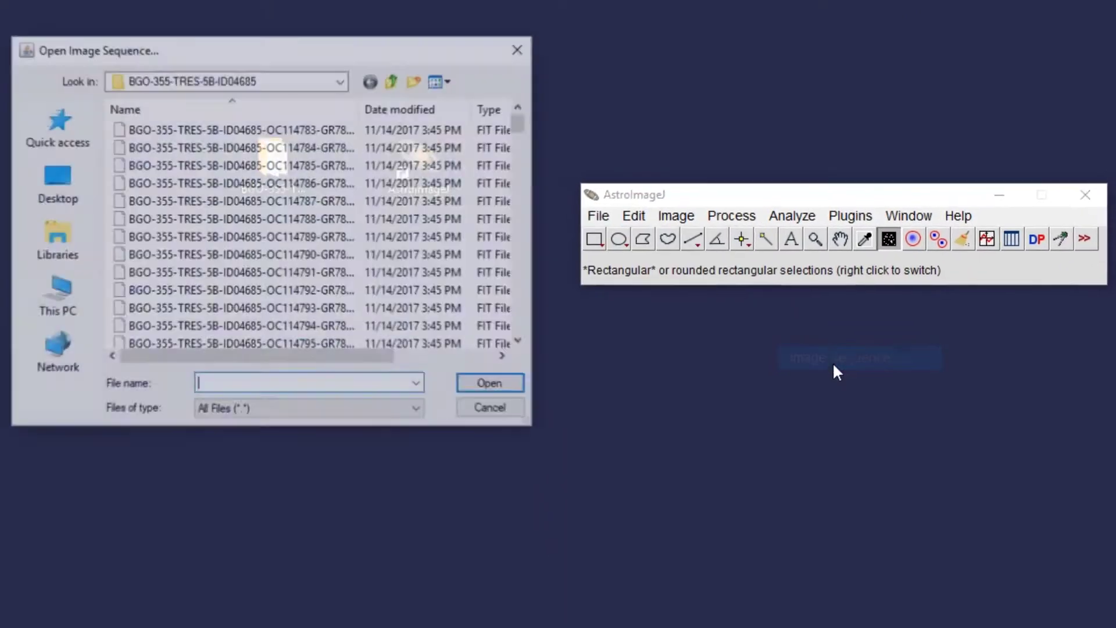
pyautogui.click(293, 168)
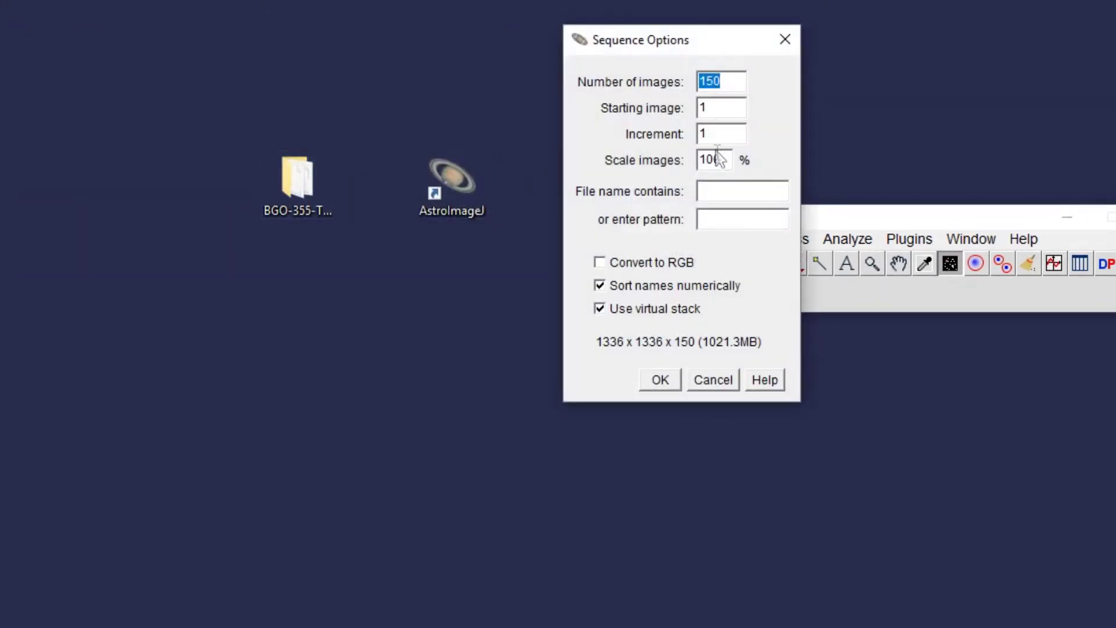
pyautogui.click(610, 317)
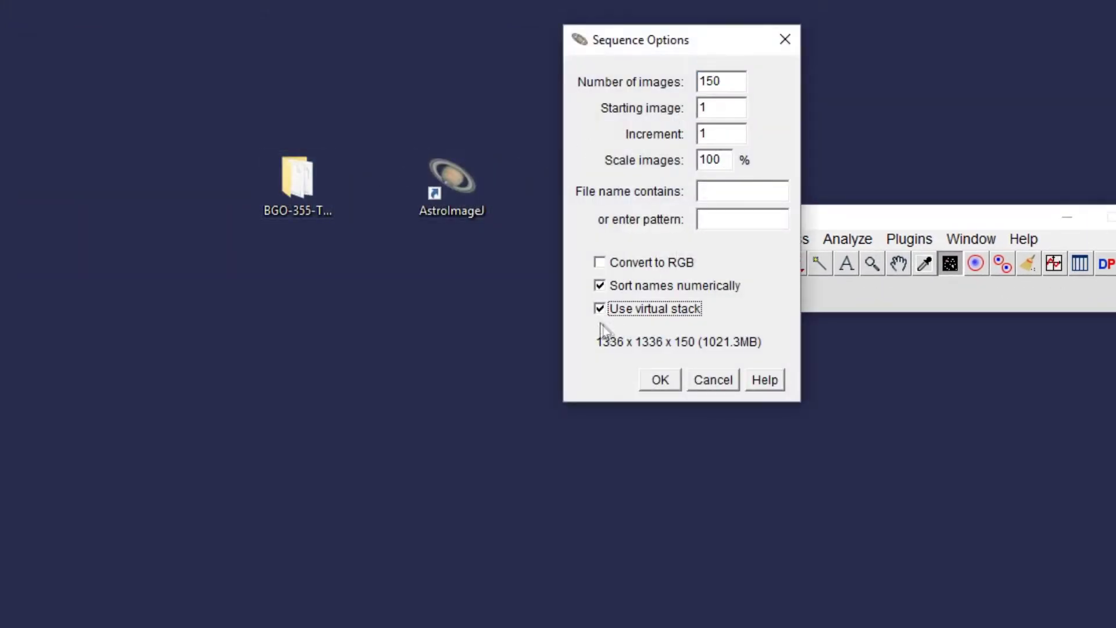
pyautogui.click(663, 380)
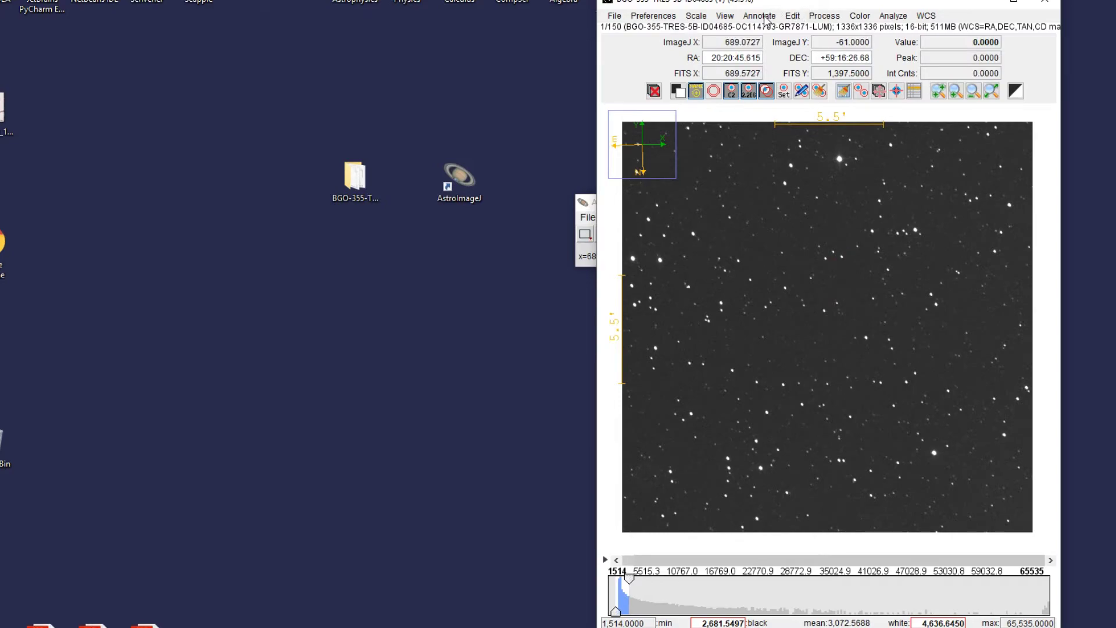
# - Plot a star's seeing profile showing FWHM 4.44 px, radius 7, background 13–20, then close it
pyautogui.click(893, 15)
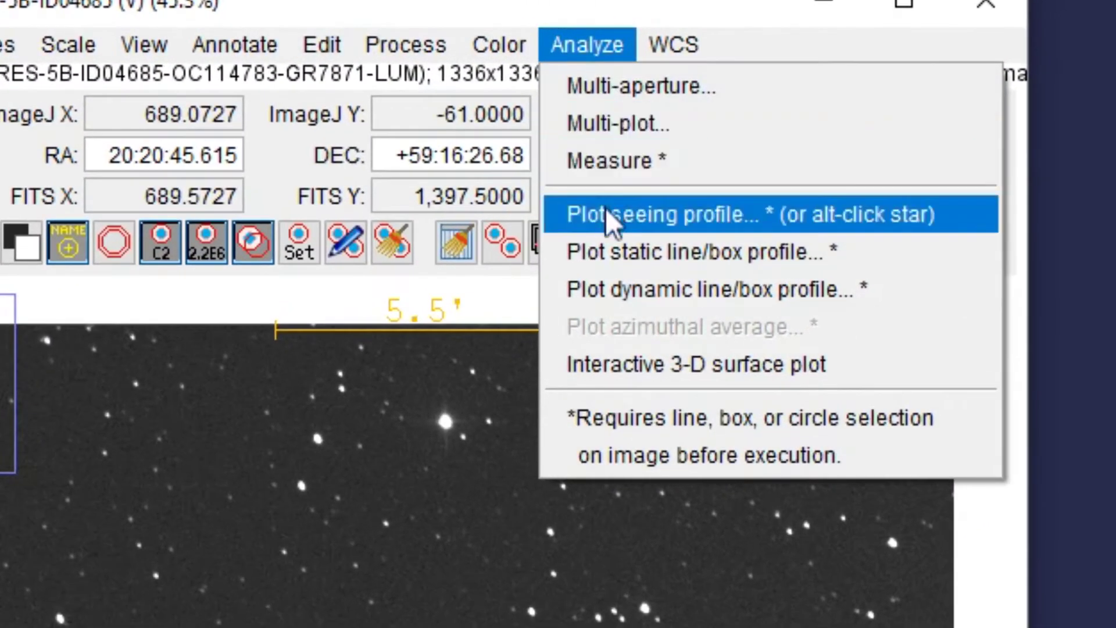
pyautogui.click(604, 215)
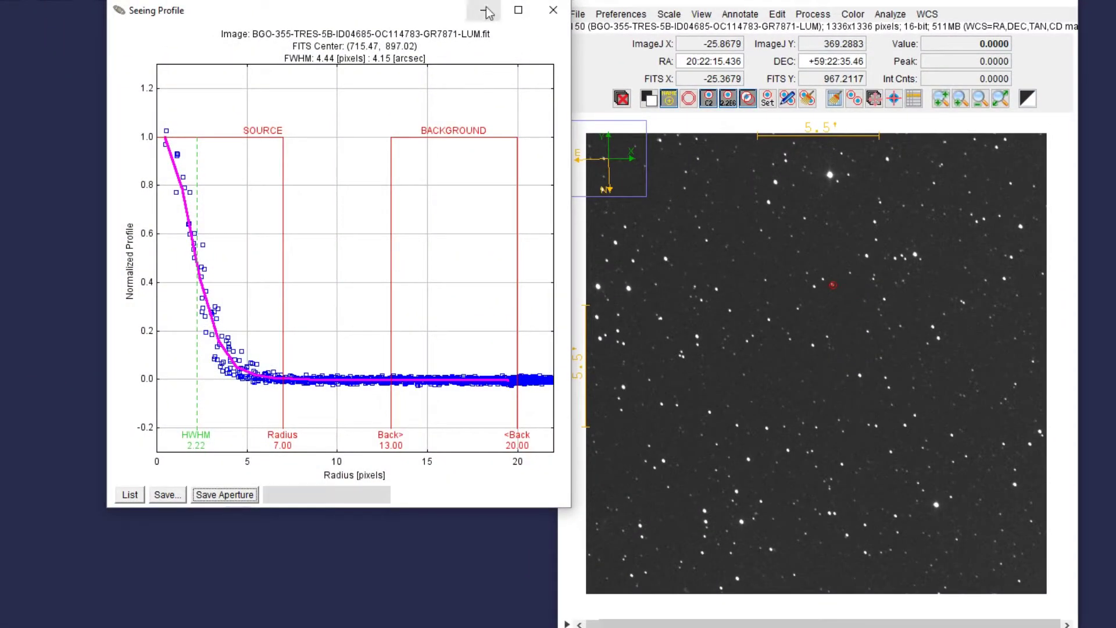
pyautogui.click(553, 12)
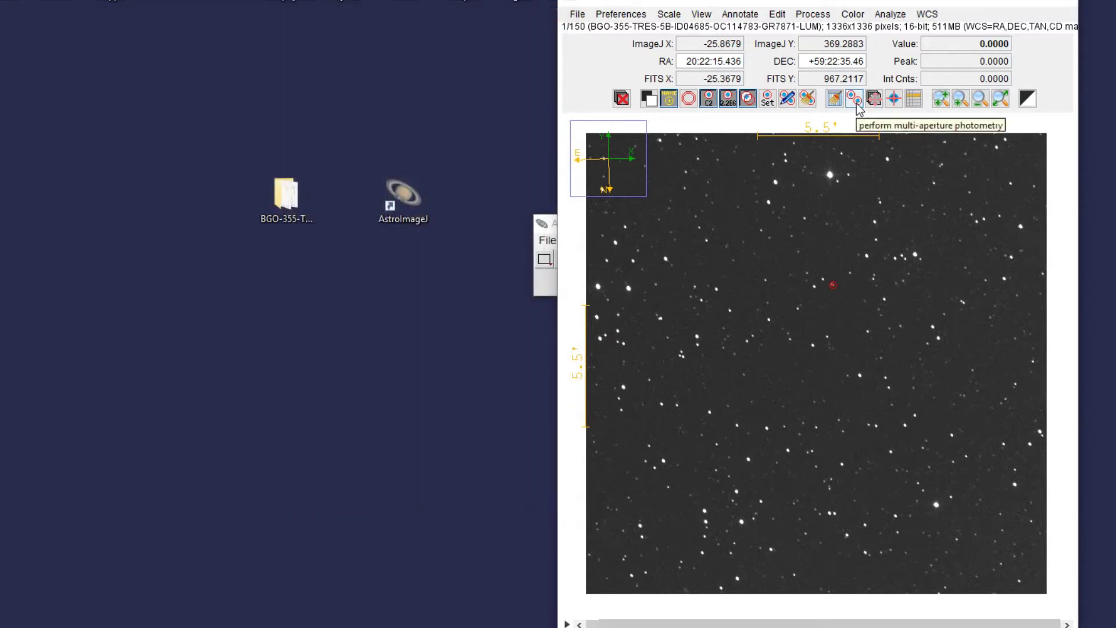
# - Open the multi-aperture photometry setup and its detailed aperture settings for slices 1–150
pyautogui.click(854, 100)
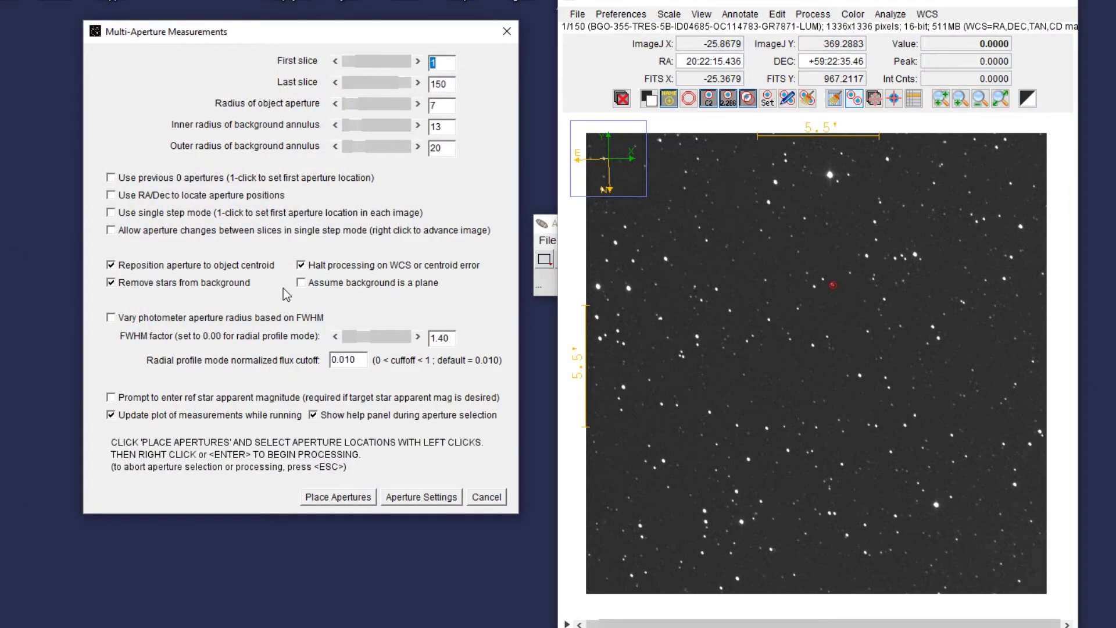
pyautogui.click(430, 494)
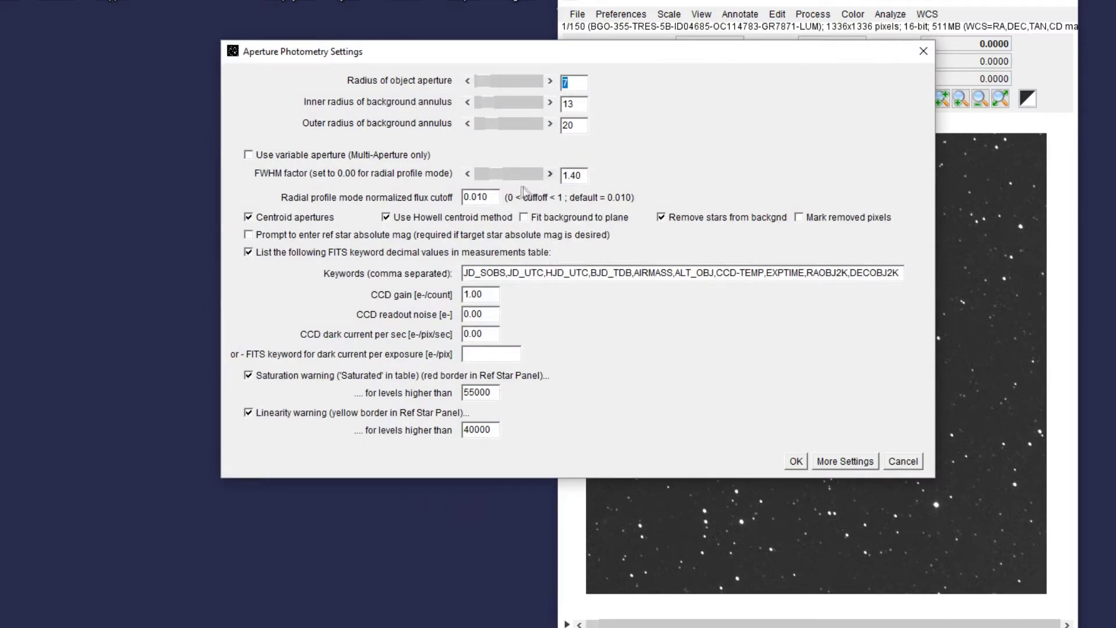
# - Set CCD gain 1, readout noise 9.5 and linearity warning level 55000, then accept
pyautogui.click(465, 294)
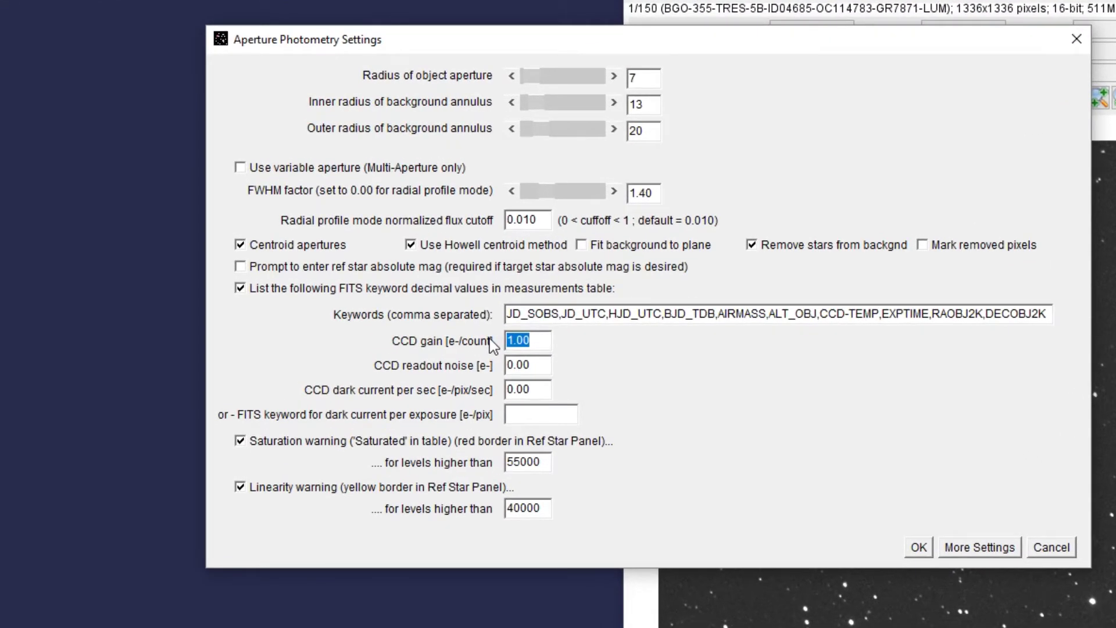
pyautogui.write('1')
pyautogui.press('Tab')
pyautogui.write('9.5')
pyautogui.doubleClick(540, 514)
pyautogui.write('55')
pyautogui.click(918, 547)
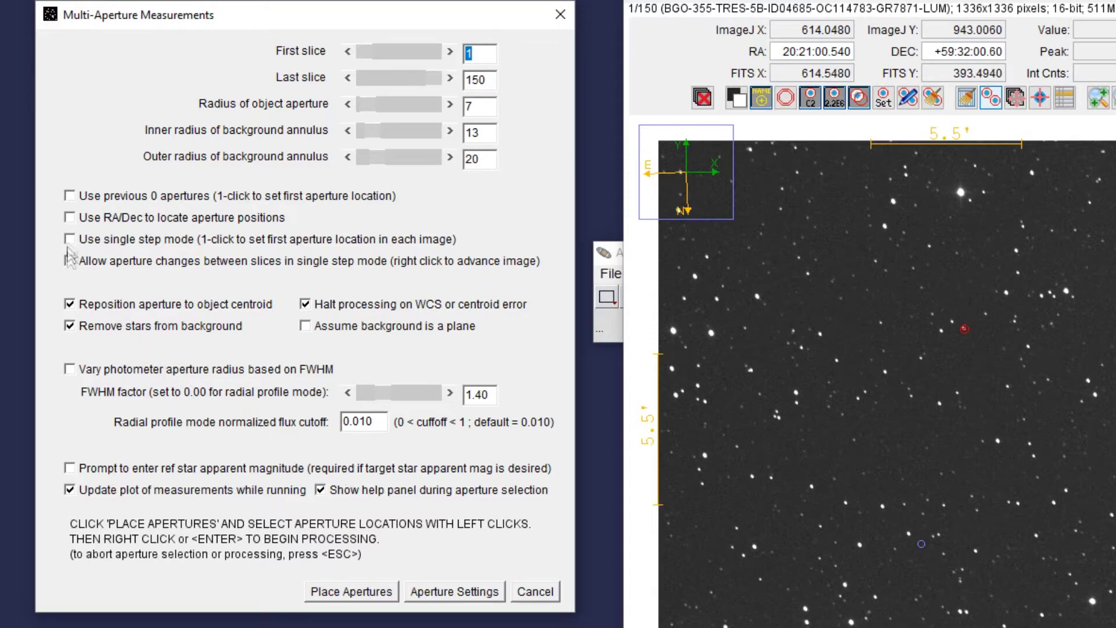
# - Locate apertures by RA/Dec, stop halting on WCS or centroid errors, and start placing apertures
pyautogui.click(70, 218)
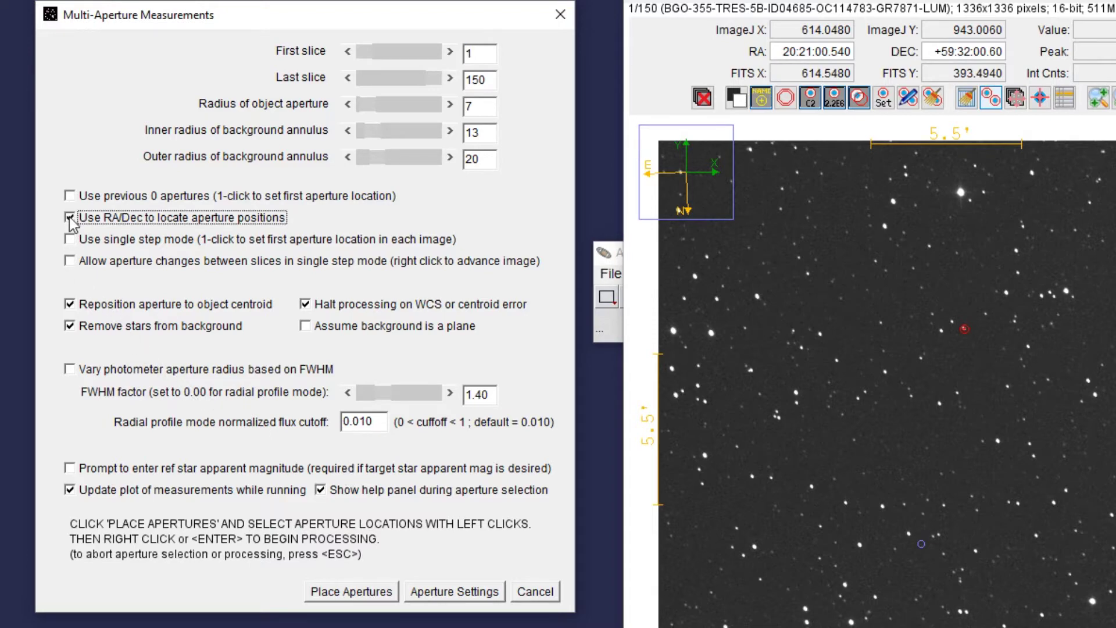
pyautogui.click(310, 305)
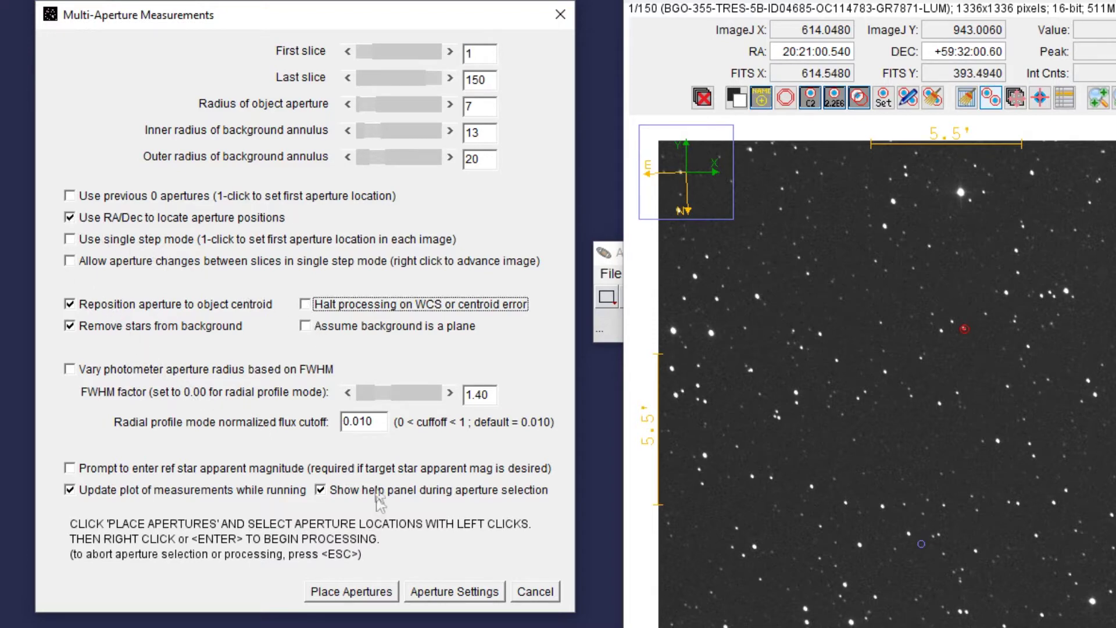
pyautogui.click(338, 589)
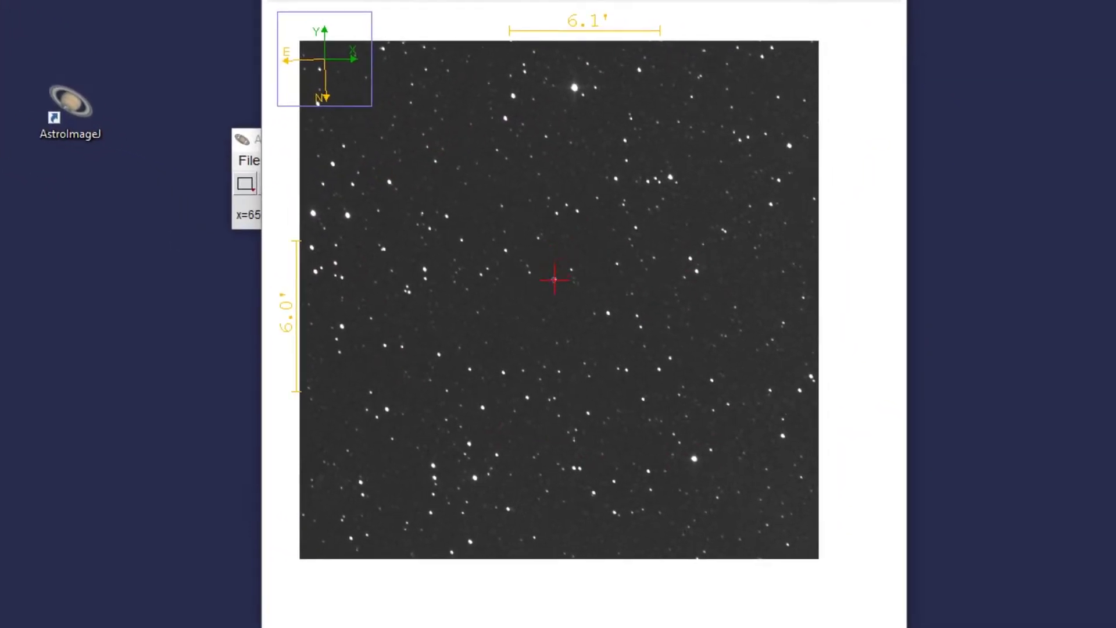
# - Zoom in and mark target star T1 and comparison star C2 at upper left
pyautogui.scroll(5, 554, 280)
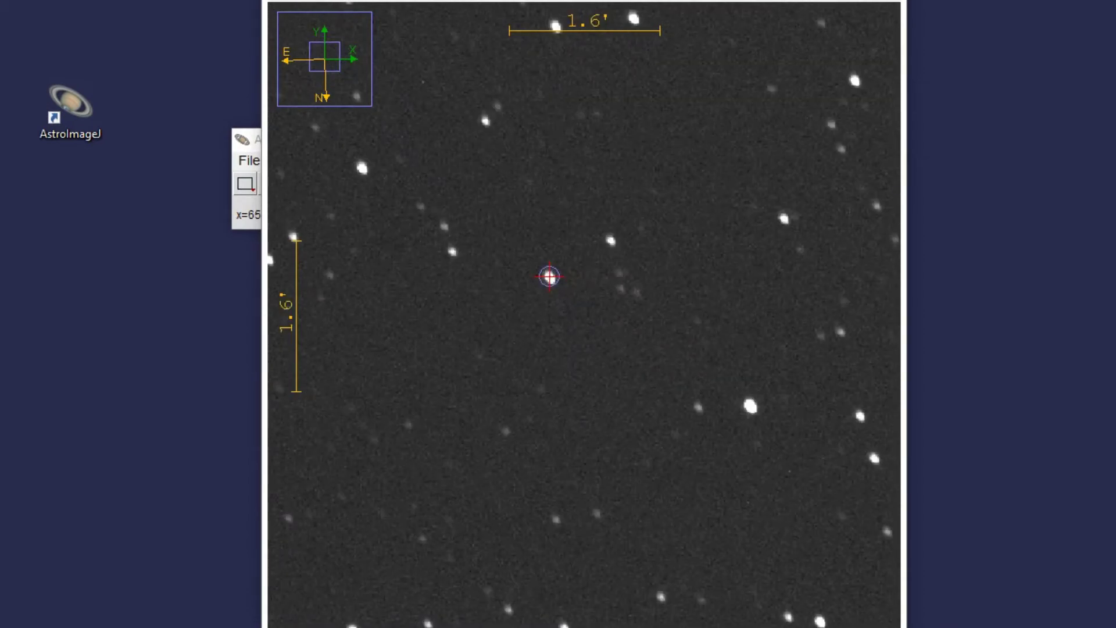
pyautogui.click(549, 277)
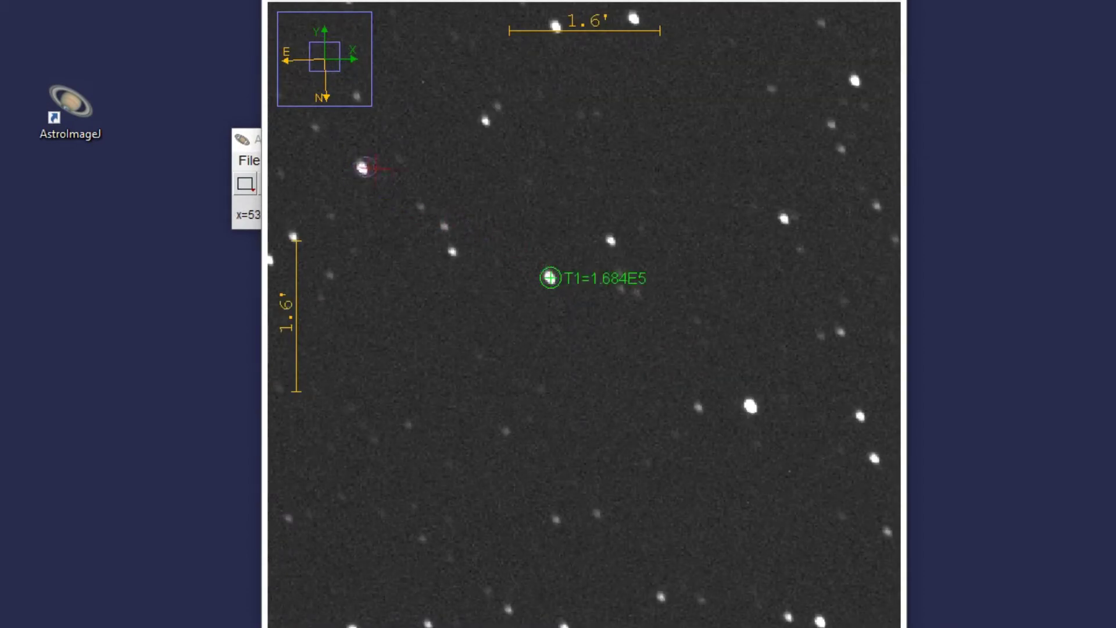
pyautogui.click(363, 168)
# - Add comparison apertures C5, C7 and C9, then finalize the selection to run photometry
pyautogui.scroll(-3, 789, 438)
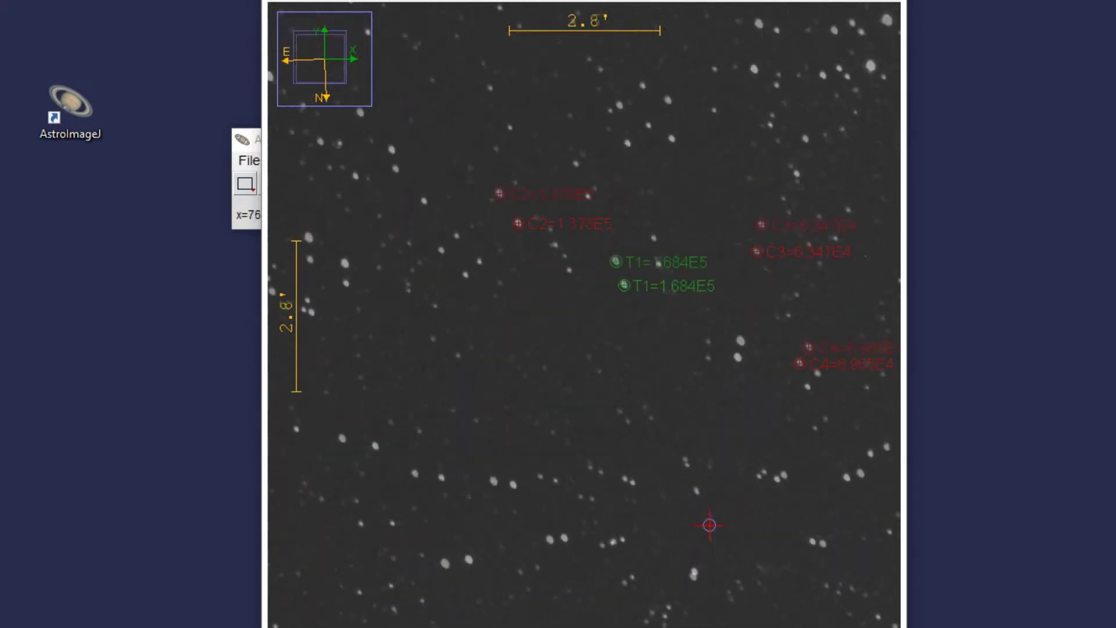
pyautogui.scroll(1, 792, 476)
pyautogui.click(777, 461)
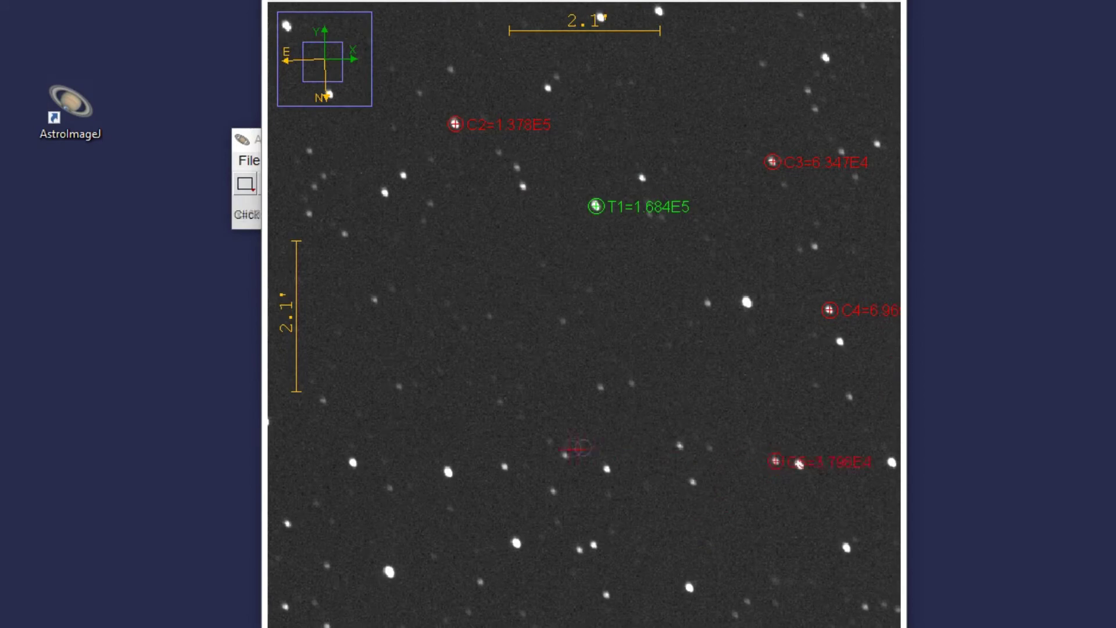
pyautogui.click(352, 462)
pyautogui.scroll(-1, 551, 303)
pyautogui.scroll(2, 526, 192)
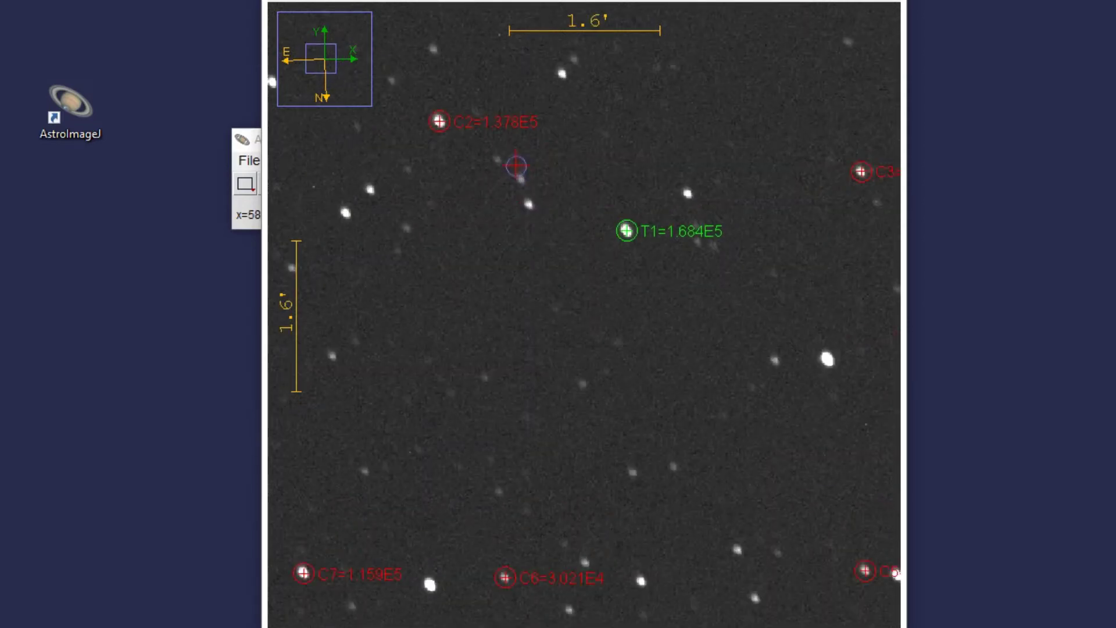
pyautogui.scroll(-2, 447, 341)
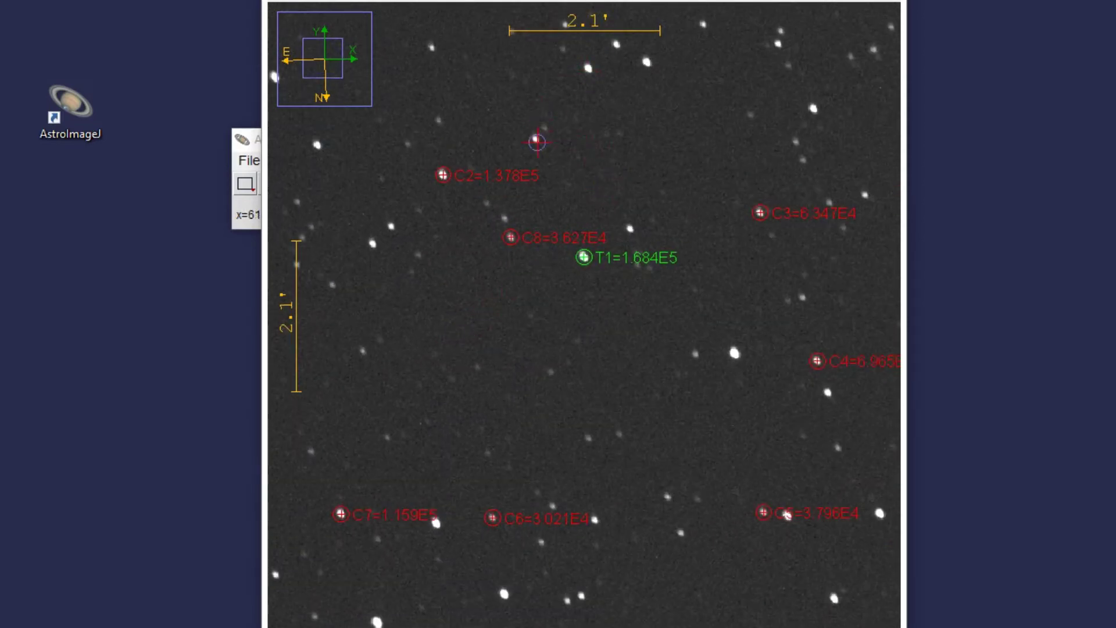
pyautogui.click(538, 141)
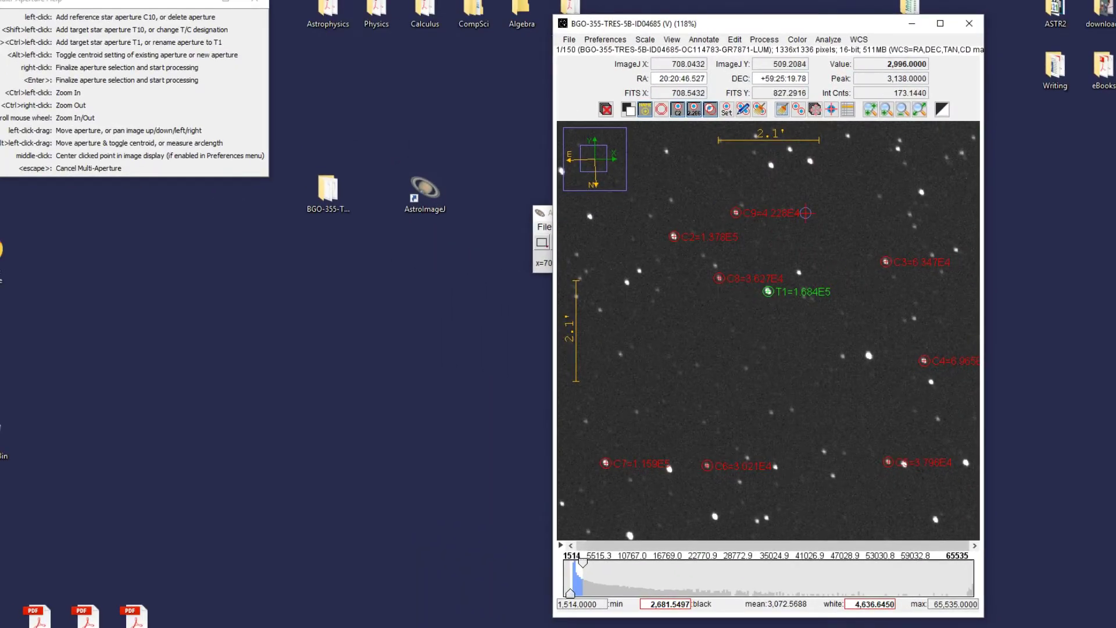
pyautogui.rightClick(806, 213)
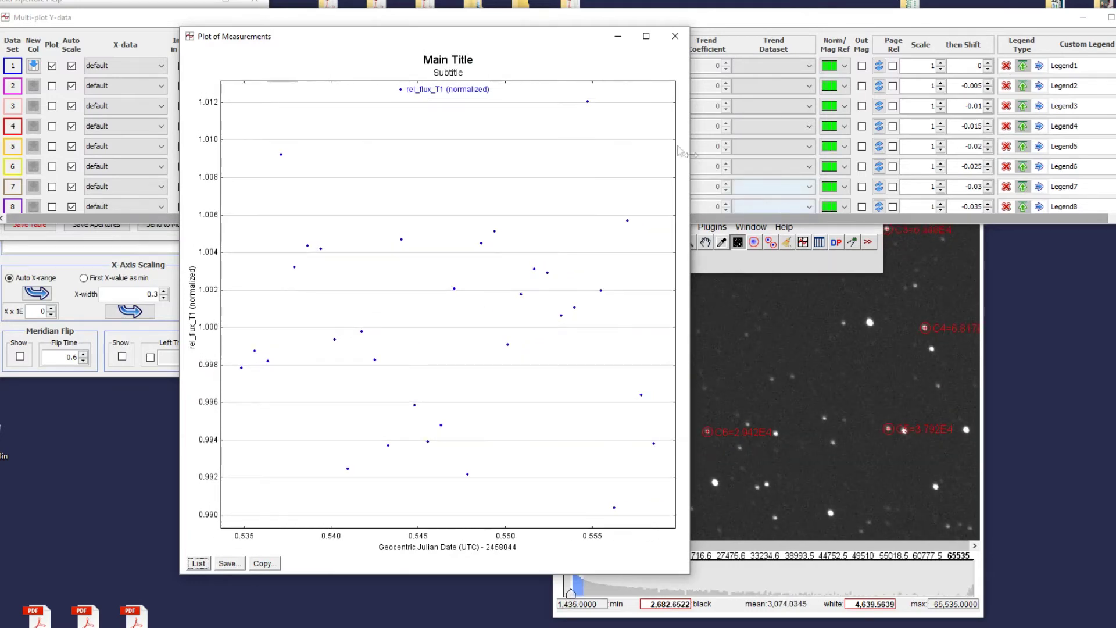
# - Shift the Plot of Measurements window right and open data set 1's fit mode choices
pyautogui.moveTo(532, 41); pyautogui.dragTo(592, 41)
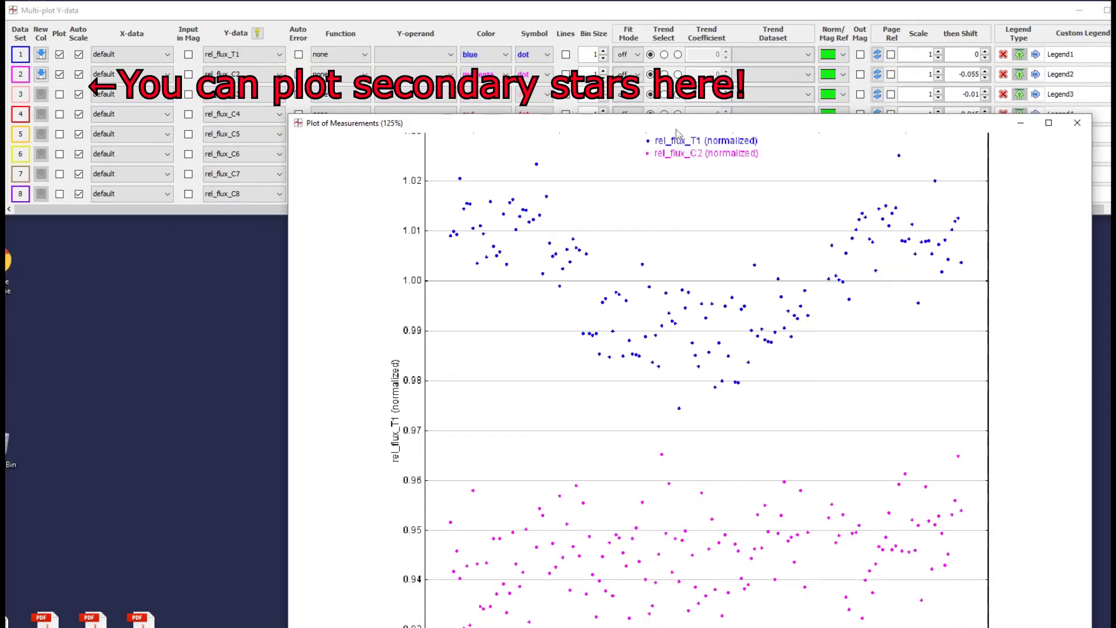
pyautogui.click(623, 57)
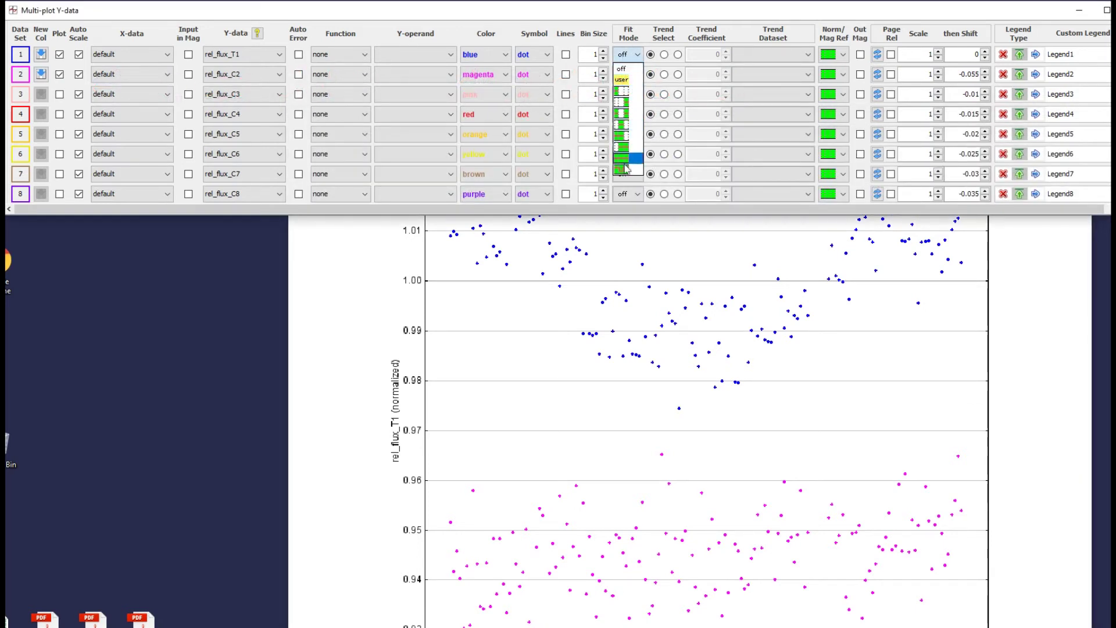
# - Fit a transit model to T1's data, hide residuals, and set the model line width to 2
pyautogui.click(623, 171)
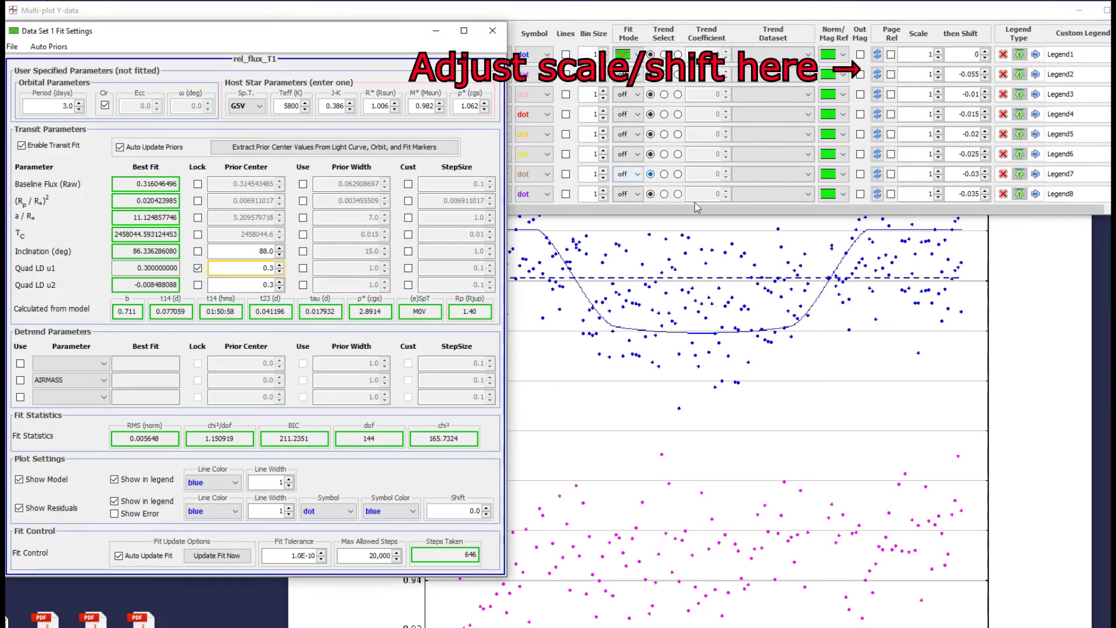
pyautogui.click(867, 317)
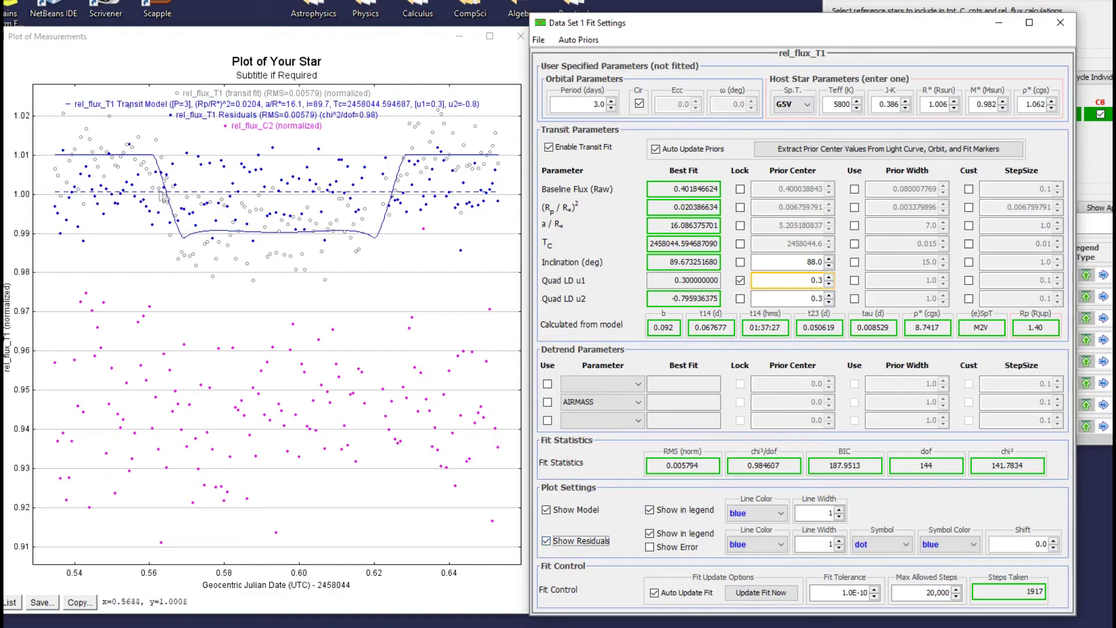
pyautogui.click(546, 542)
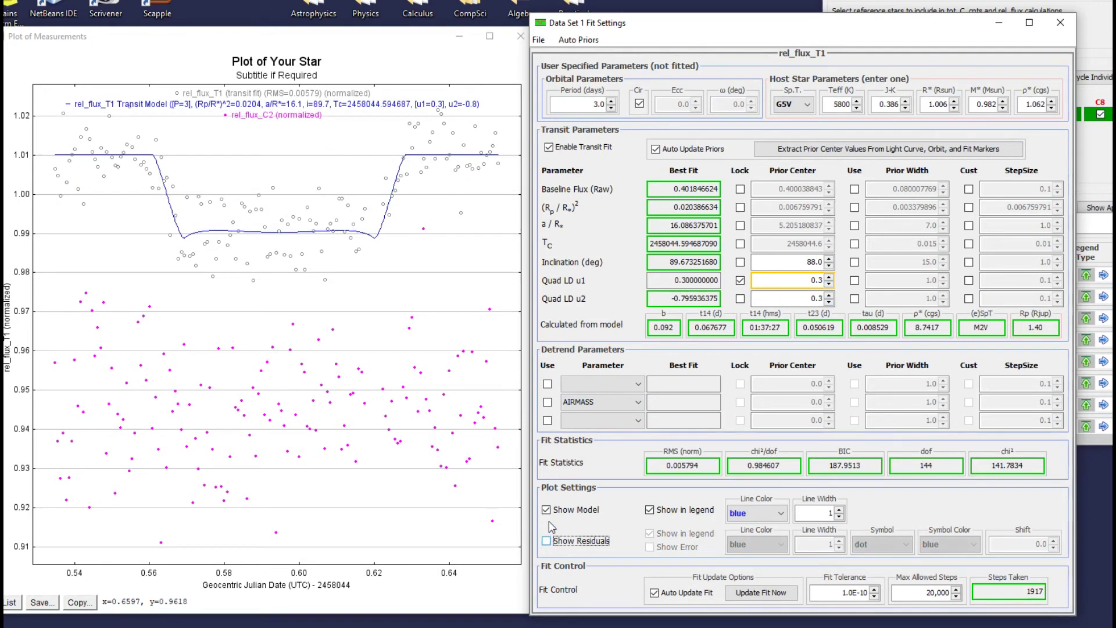
pyautogui.click(839, 509)
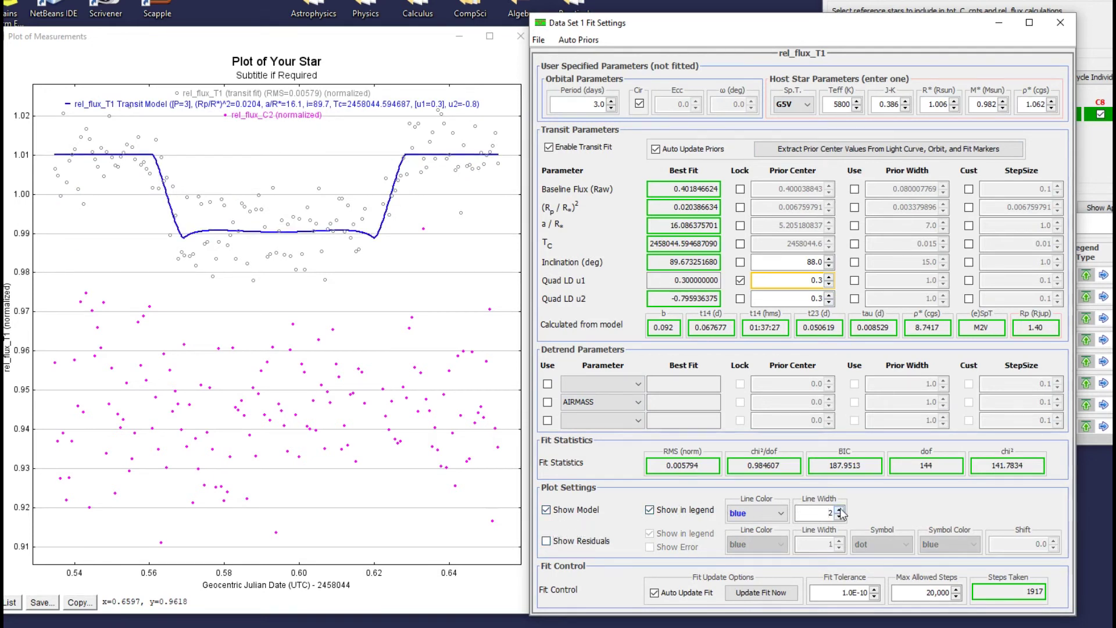
pyautogui.click(839, 509)
pyautogui.click(839, 517)
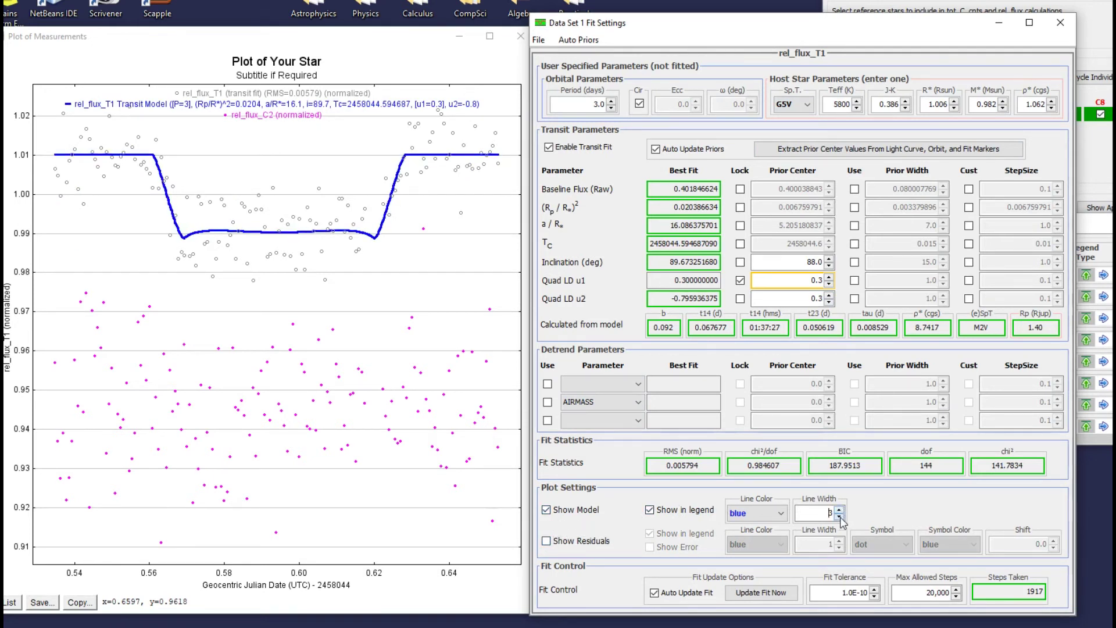
# - Save the measurements table to the Desktop
pyautogui.hotkey('alt', 'Tab')
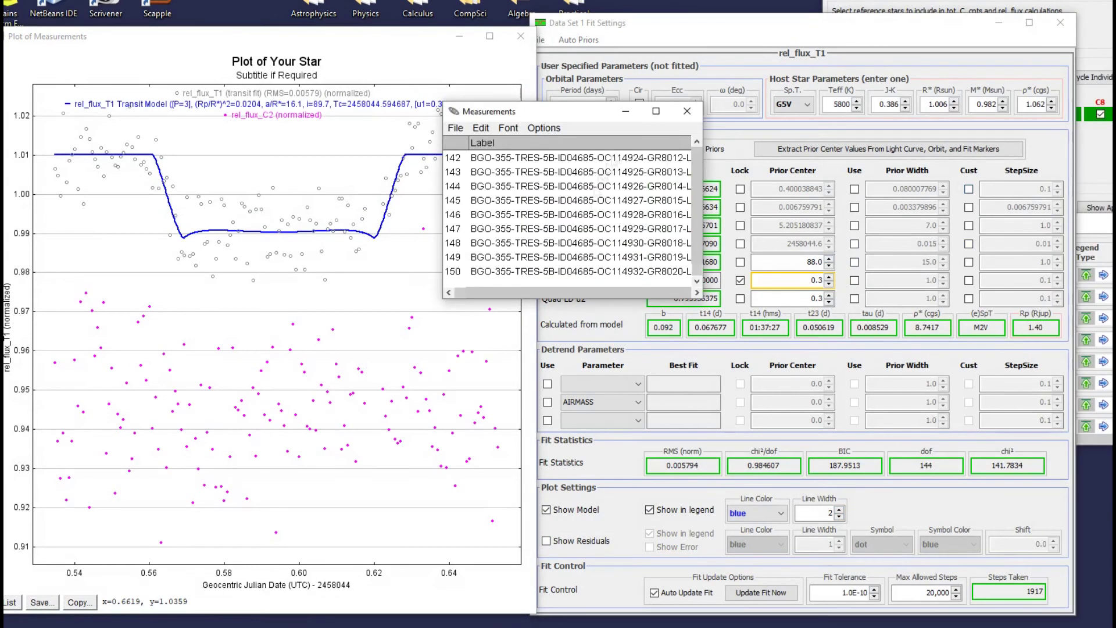
pyautogui.moveTo(698, 268)
pyautogui.mouseDown()
pyautogui.moveTo(698, 245)
pyautogui.moveTo(698, 273)
pyautogui.mouseUp()
pyautogui.click(455, 127)
pyautogui.click(468, 139)
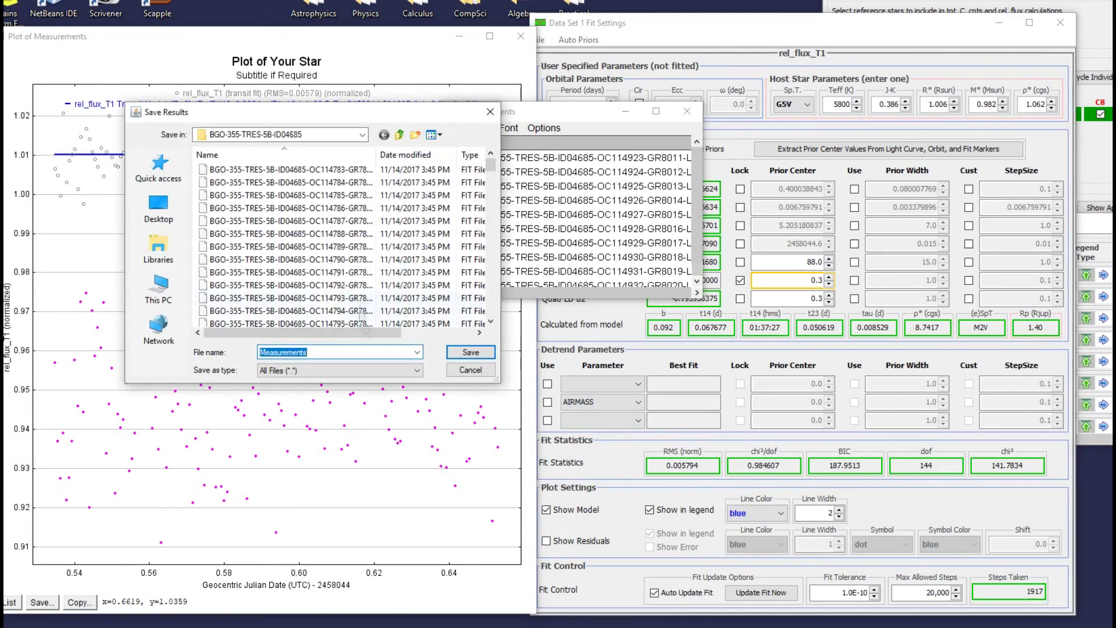
pyautogui.click(159, 224)
pyautogui.click(463, 354)
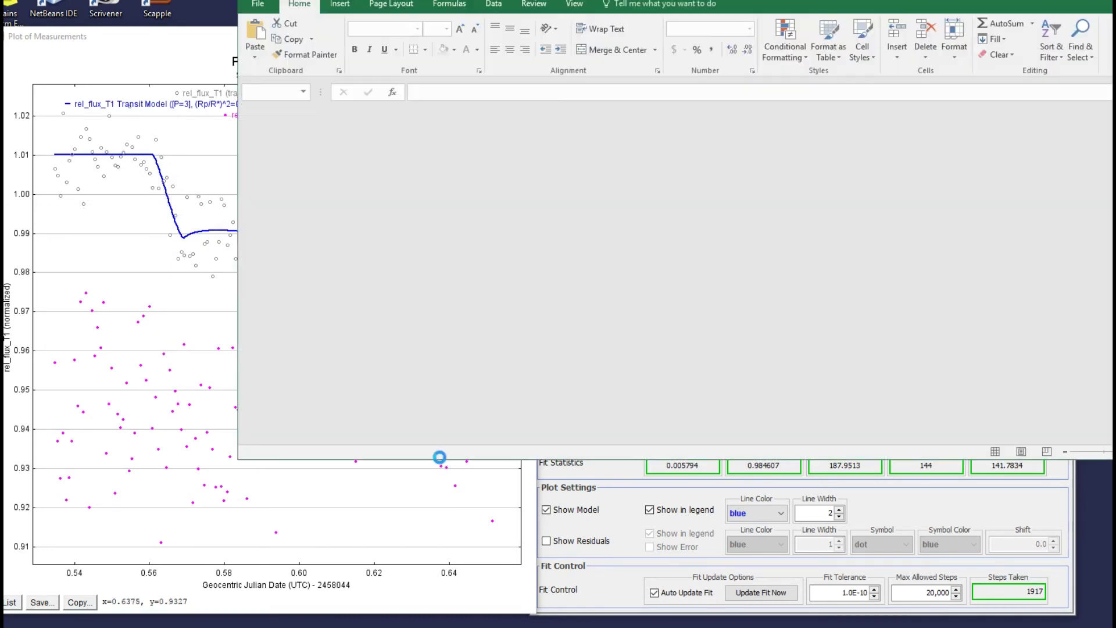
# - Open Measurements.xls and insert a scatter chart of rel_flux_T1 (column S) against J.D.-2400000 (column E)
pyautogui.click(502, 379)
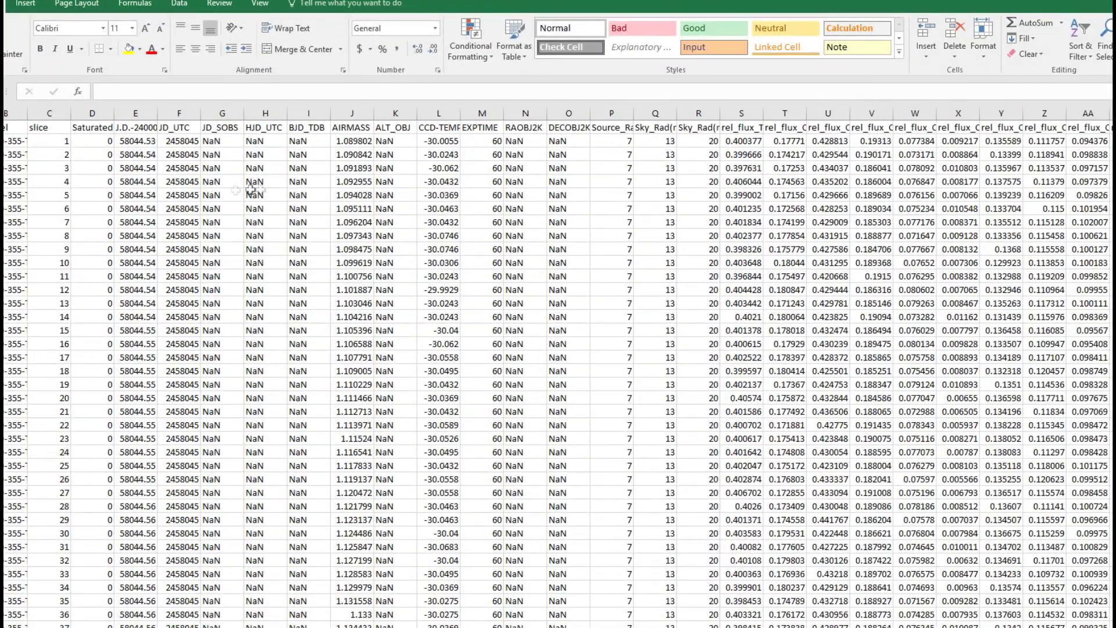
pyautogui.click(133, 112)
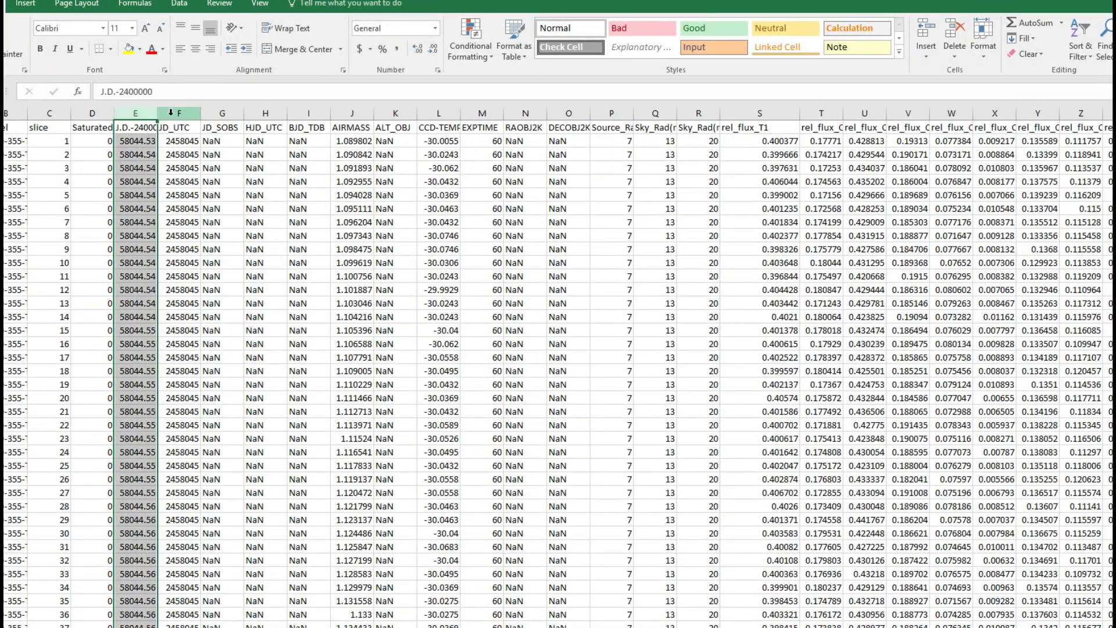
pyautogui.keyDown('ctrl'); pyautogui.click(765, 111); pyautogui.keyUp('ctrl')
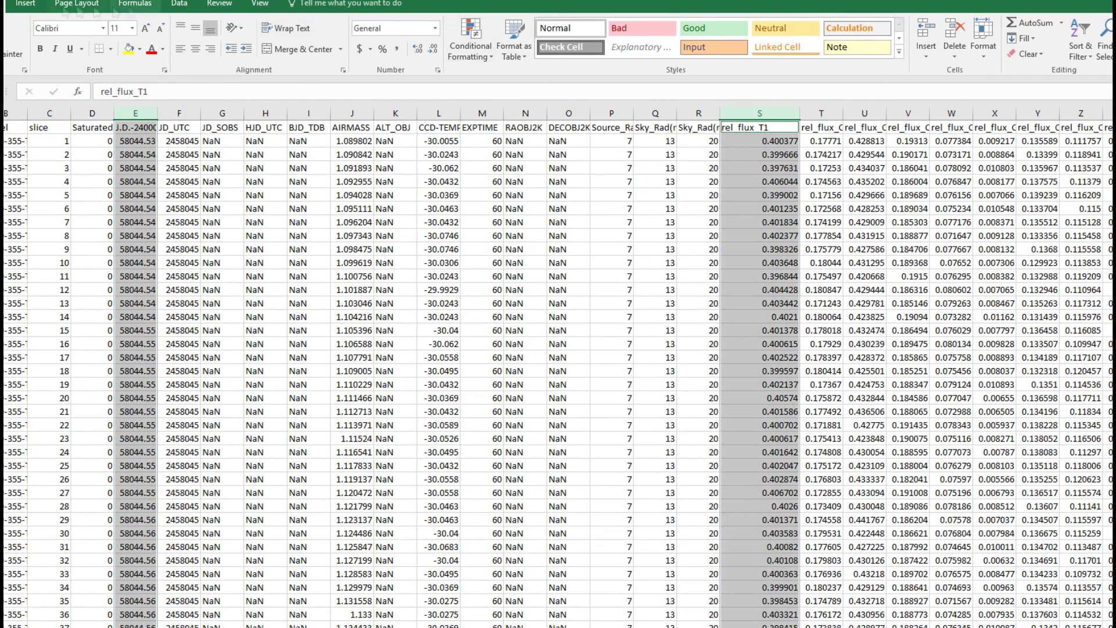
pyautogui.click(26, 3)
pyautogui.click(521, 54)
pyautogui.click(530, 100)
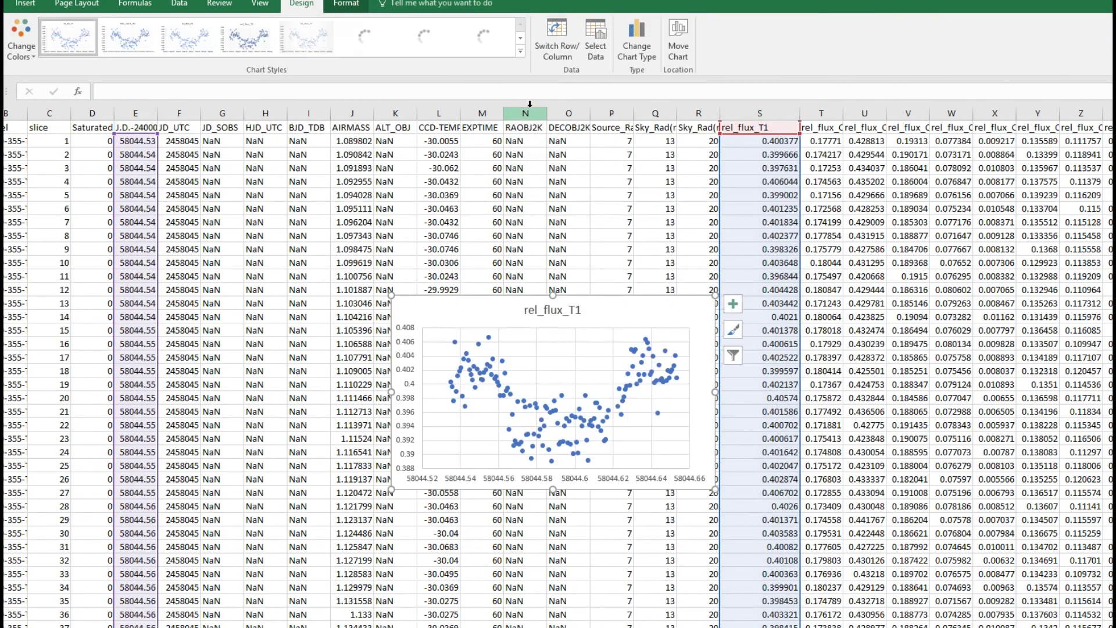